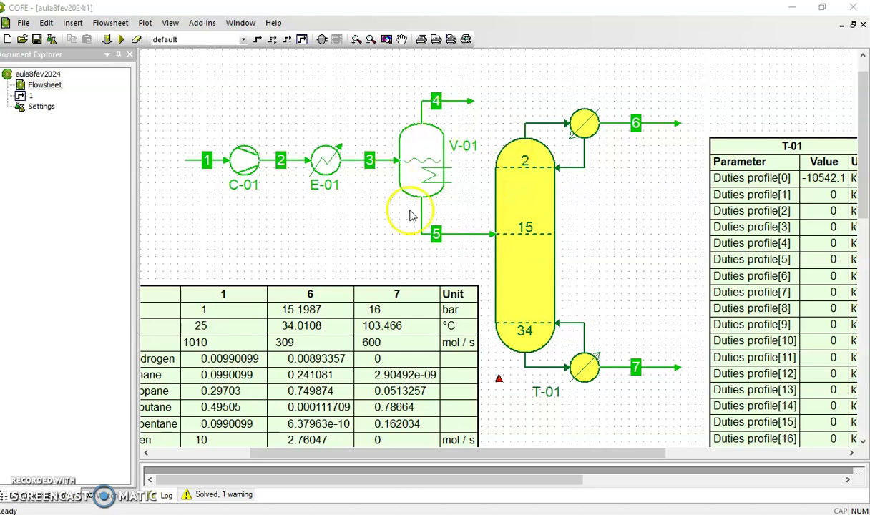
Step: Examine the properties of stream 5 feeding the column, including its overall composition and flow, and return to the flowsheet
{"action": "mouse_move", "coordinate": [452, 239]}
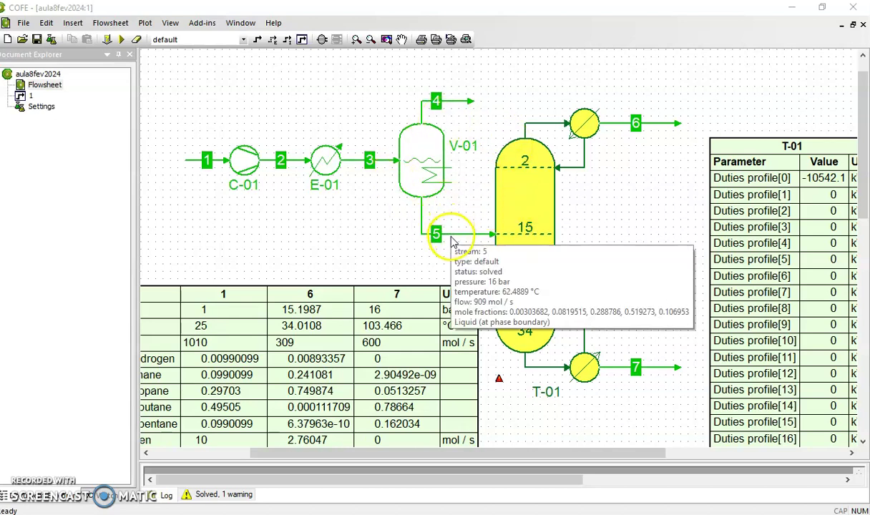
{"action": "double_click", "coordinate": [438, 234]}
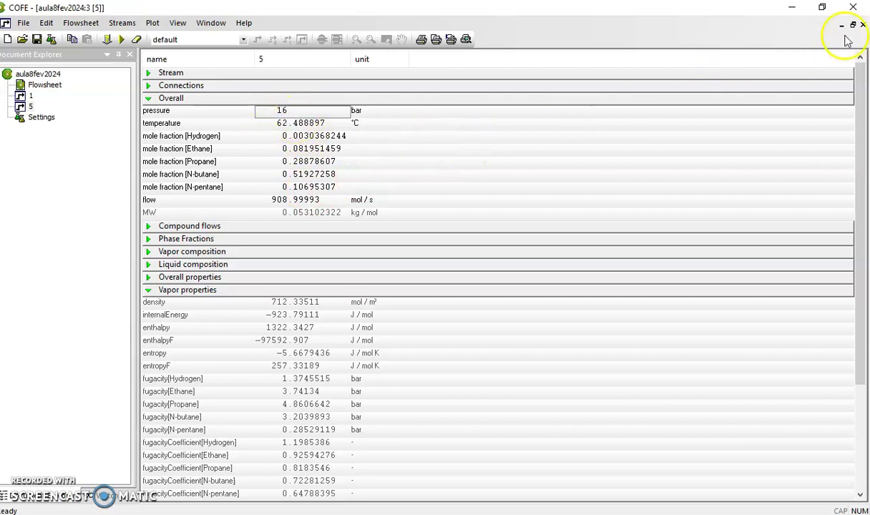
{"action": "left_click", "coordinate": [864, 25]}
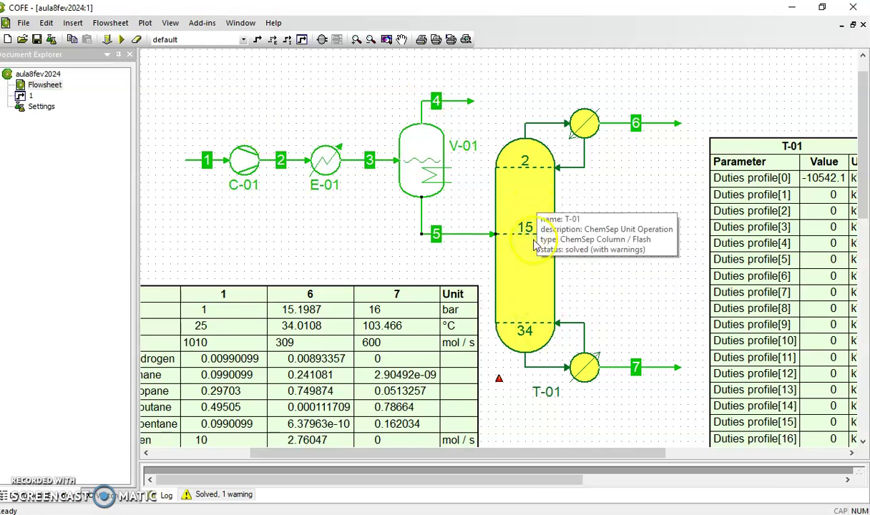
Step: Open column T-01 in its ChemSep editor and move the editor window so that it is fully visible
{"action": "double_click", "coordinate": [501, 232]}
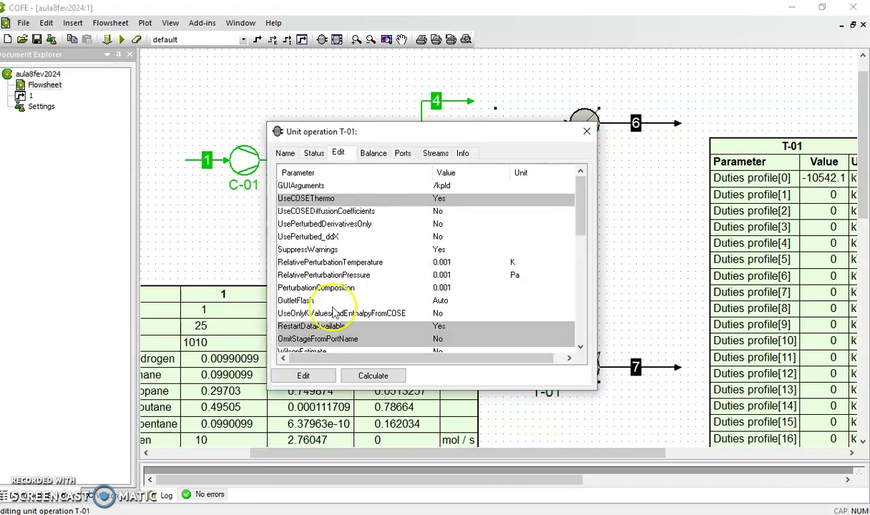
{"action": "left_click", "coordinate": [304, 376]}
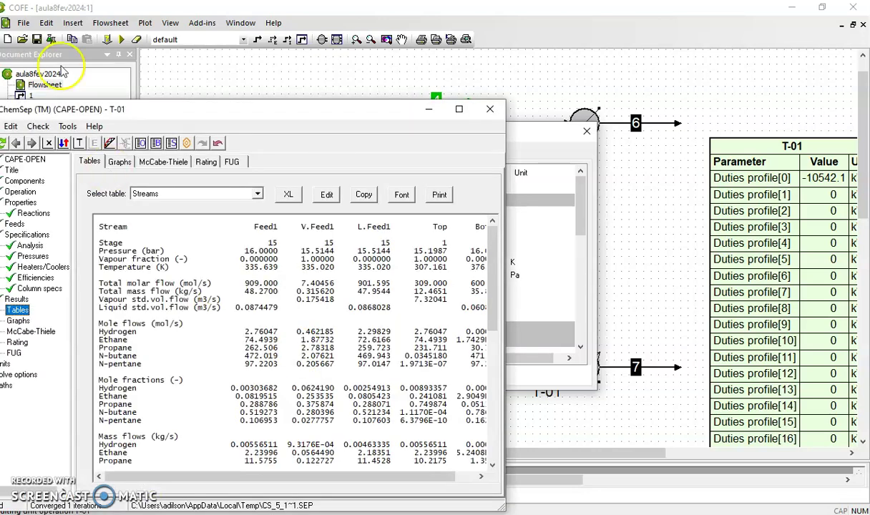
{"action": "left_click_drag", "start_coordinate": [180, 118], "coordinate": [219, 33]}
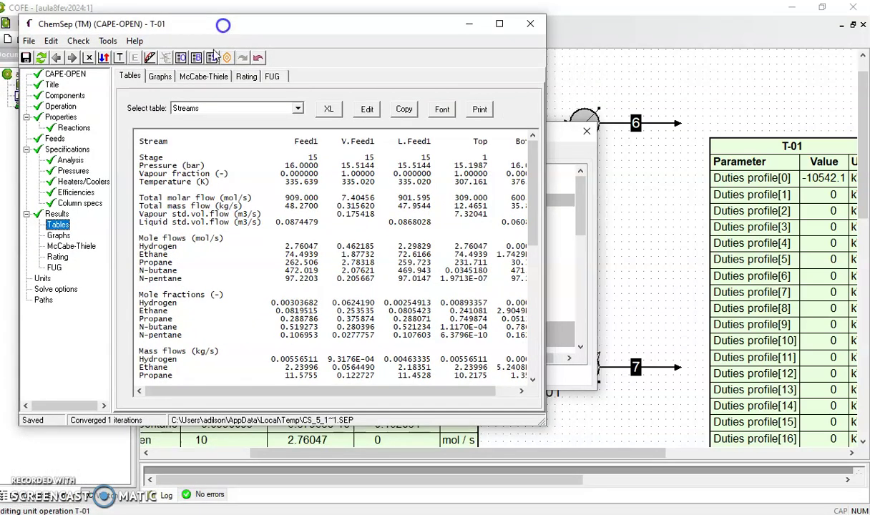
Step: Review the column's operation configuration, pressures, product specifications and the rating page with its simple column costing
{"action": "left_click", "coordinate": [60, 106]}
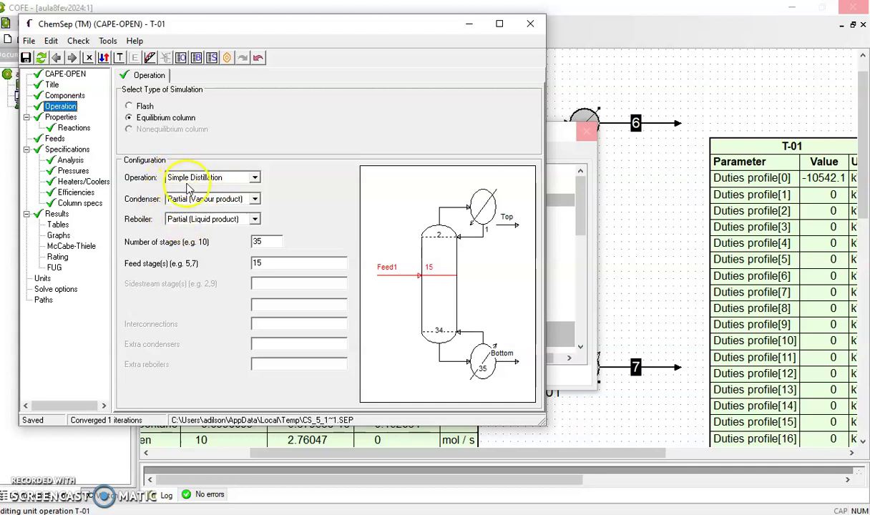
{"action": "left_click", "coordinate": [256, 263]}
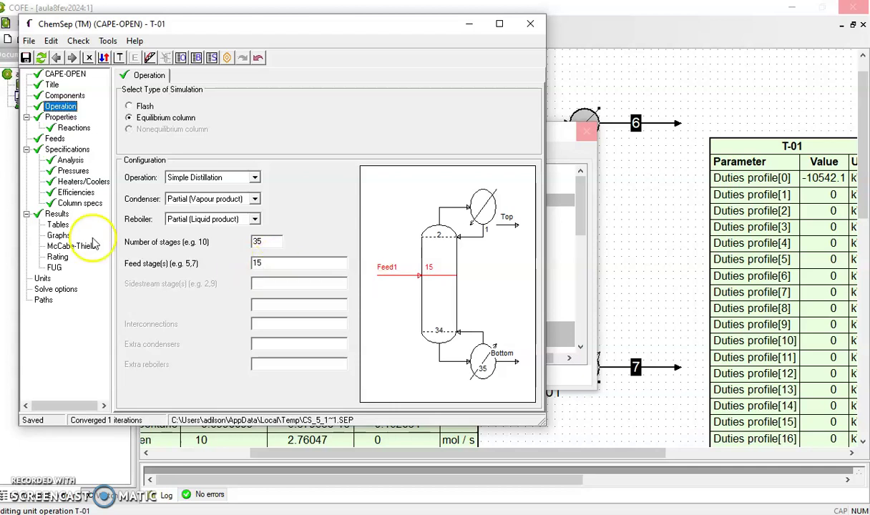
{"action": "left_click", "coordinate": [80, 171]}
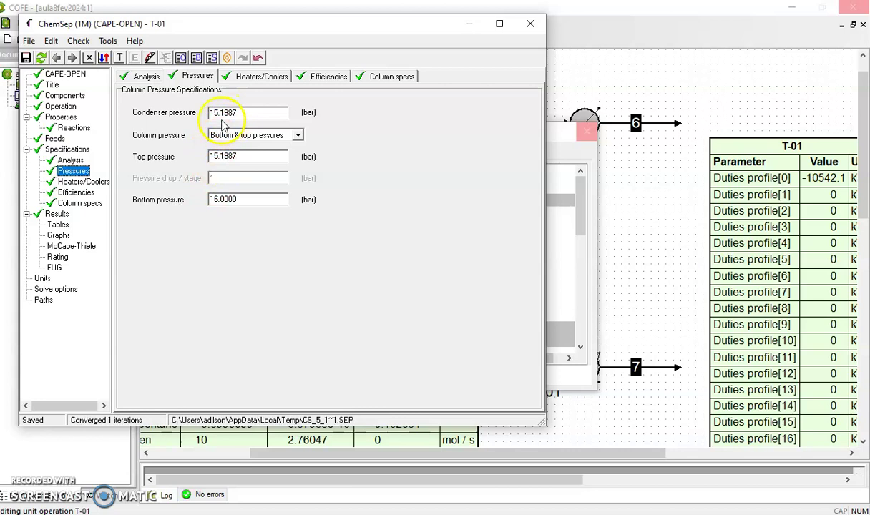
{"action": "left_click", "coordinate": [77, 205]}
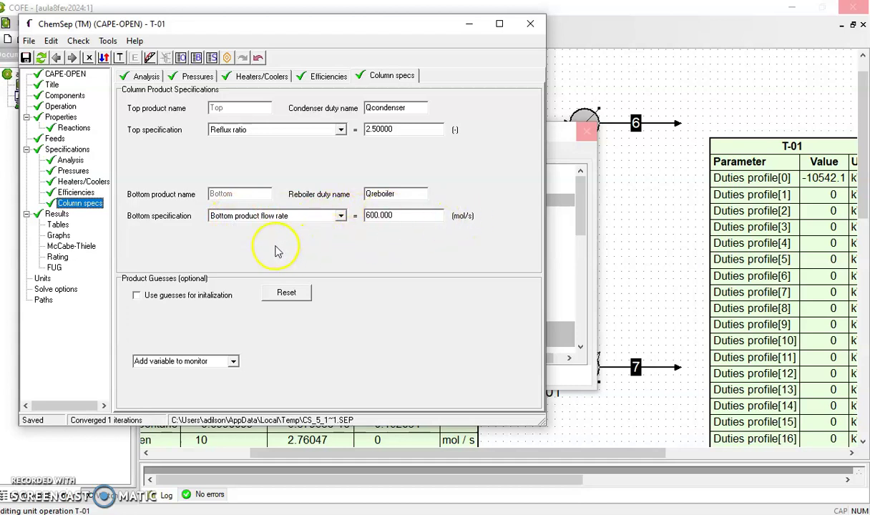
{"action": "left_click", "coordinate": [63, 106]}
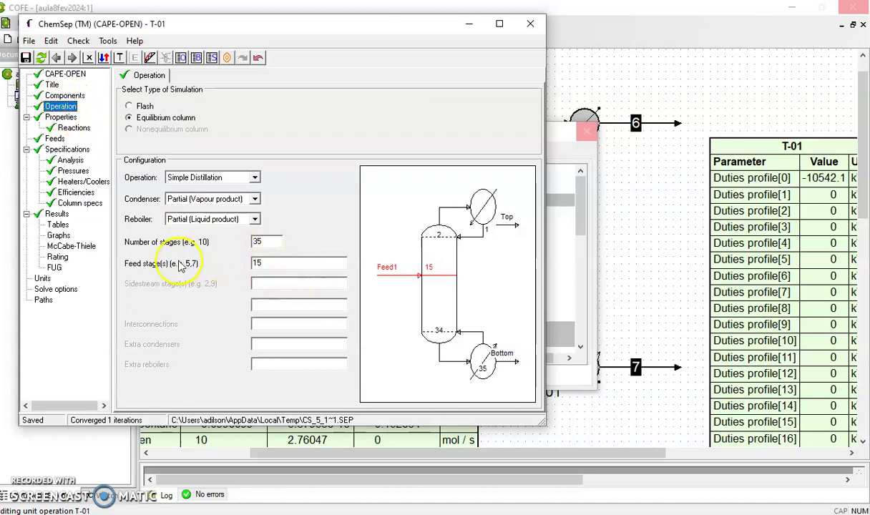
{"action": "left_click", "coordinate": [260, 266]}
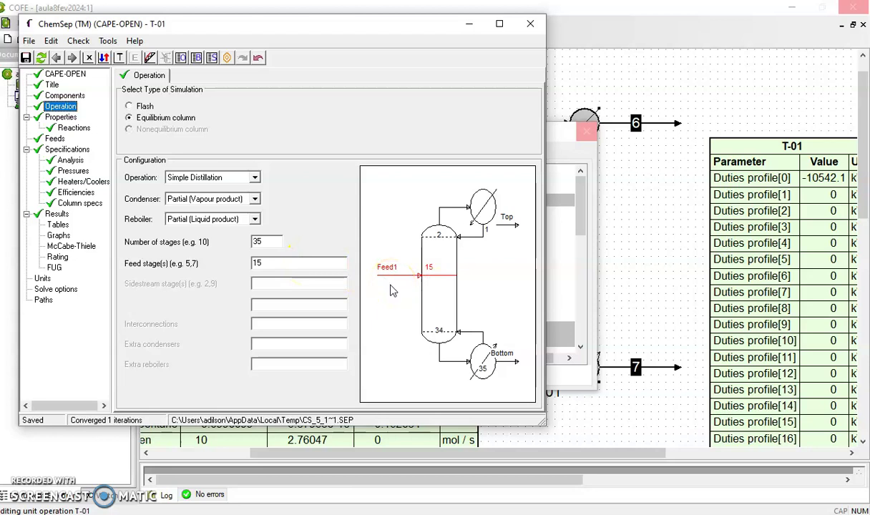
{"action": "left_click", "coordinate": [57, 257]}
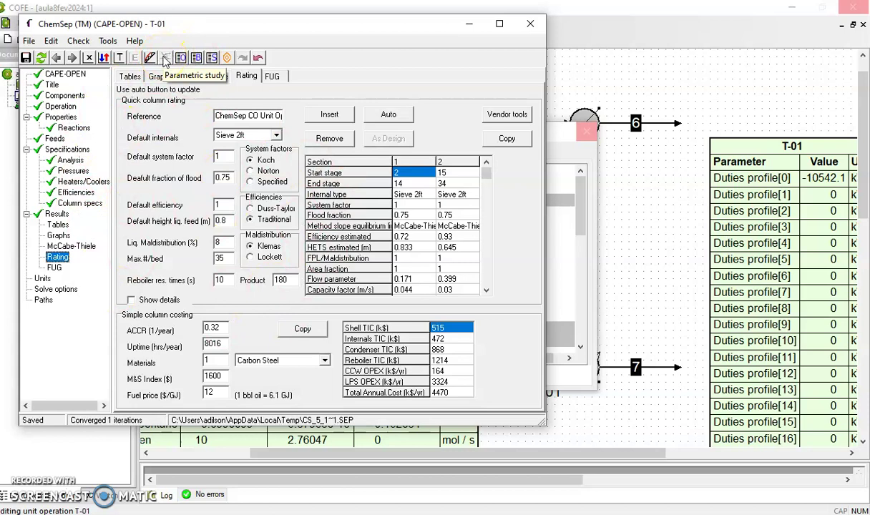
Step: Show all CAPE-OPEN options for the column and add Feed1 stage as an input variable
{"action": "left_click", "coordinate": [57, 75]}
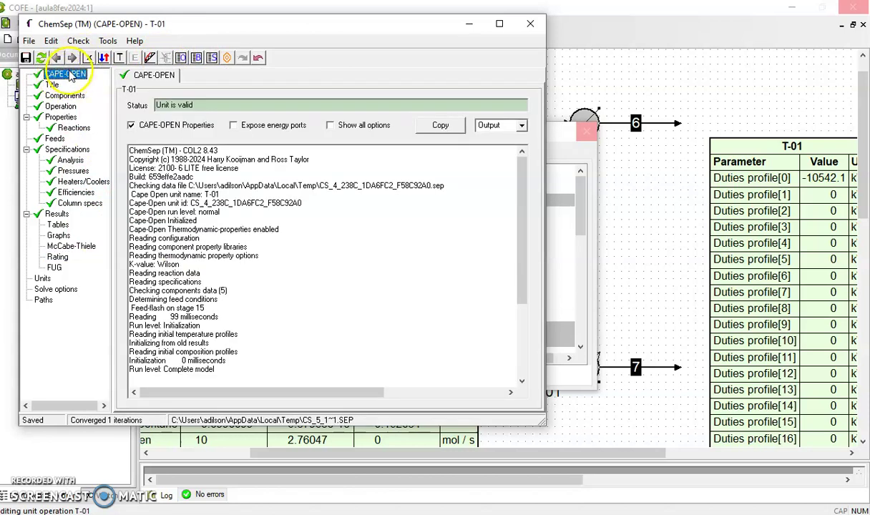
{"action": "left_click", "coordinate": [330, 125]}
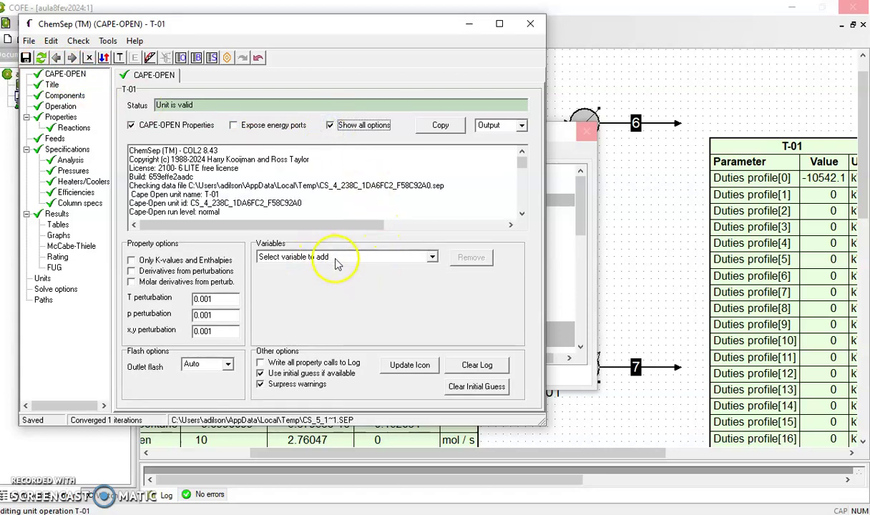
{"action": "left_click", "coordinate": [336, 259]}
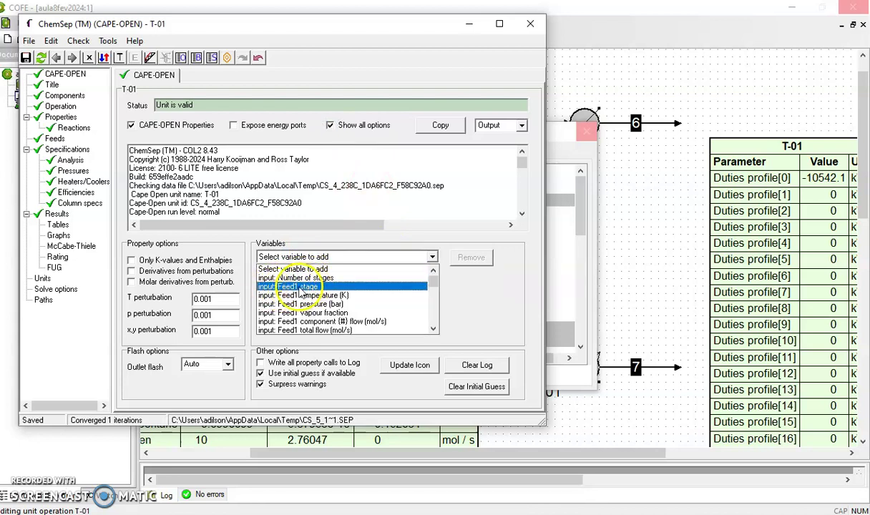
{"action": "left_click", "coordinate": [302, 287]}
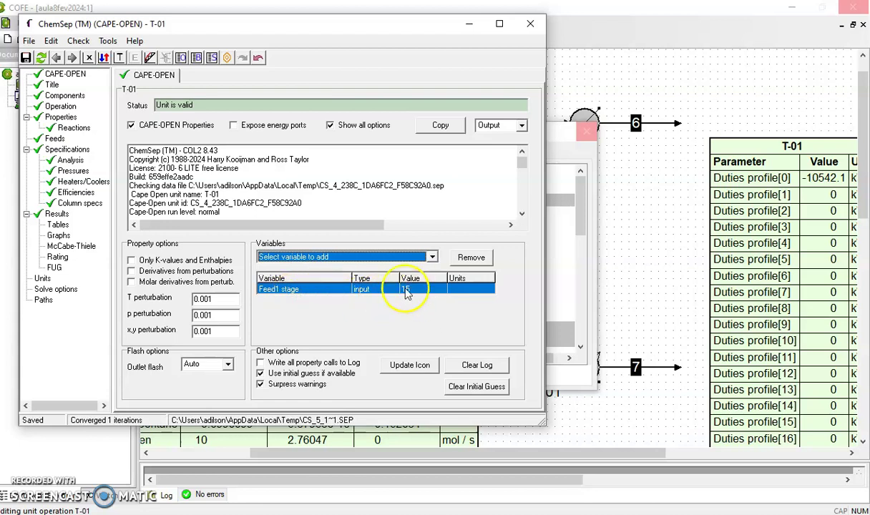
Step: Add Total Annual Cost as an output variable of the column, save it and return to the flowsheet
{"action": "left_click", "coordinate": [398, 260]}
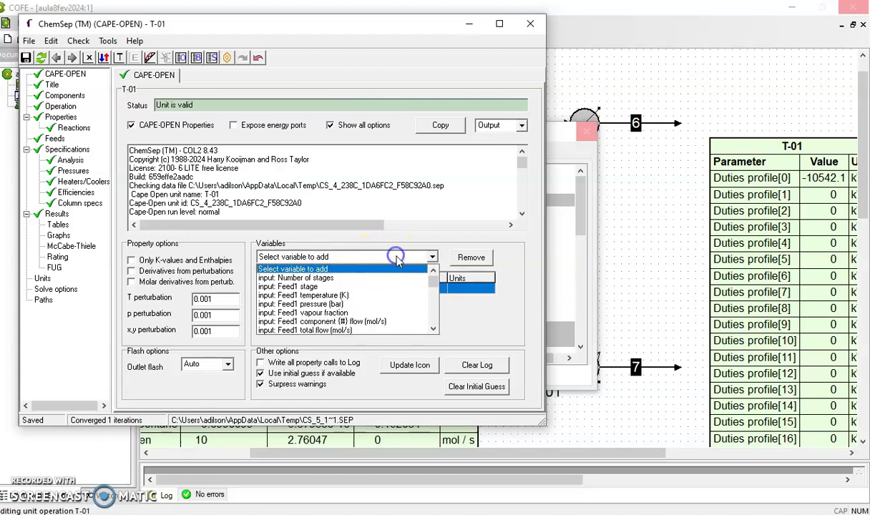
{"action": "left_click_drag", "start_coordinate": [431, 287], "coordinate": [434, 323]}
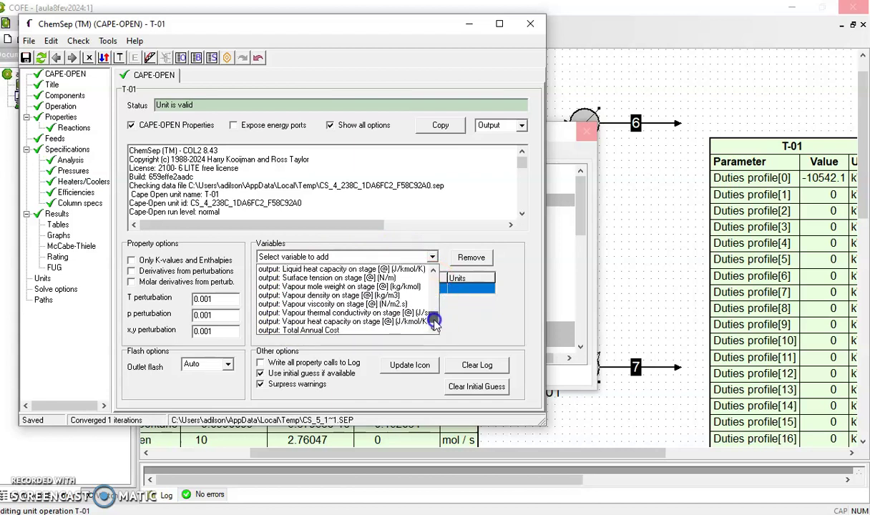
{"action": "left_click", "coordinate": [312, 332]}
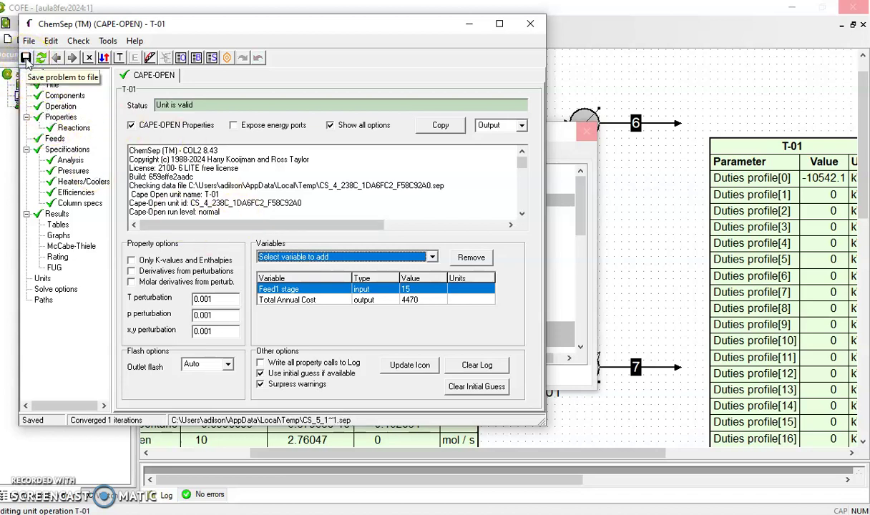
{"action": "left_click", "coordinate": [531, 23]}
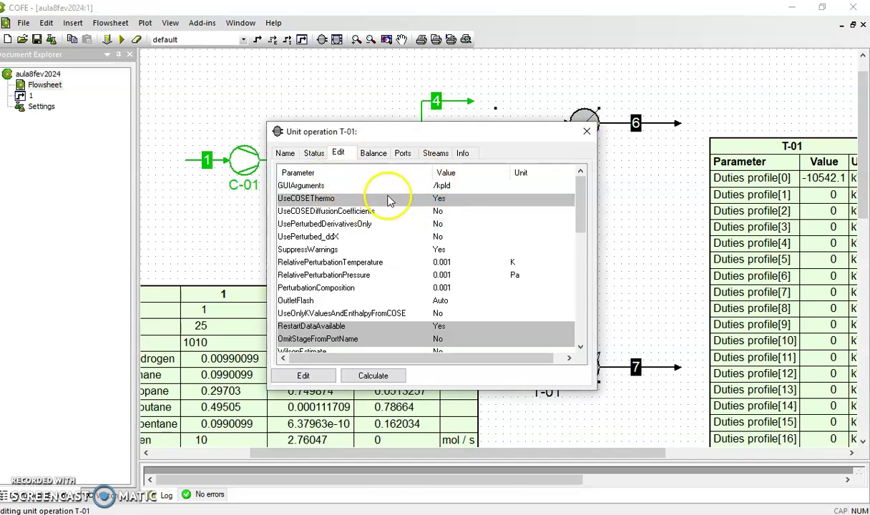
{"action": "left_click", "coordinate": [586, 132]}
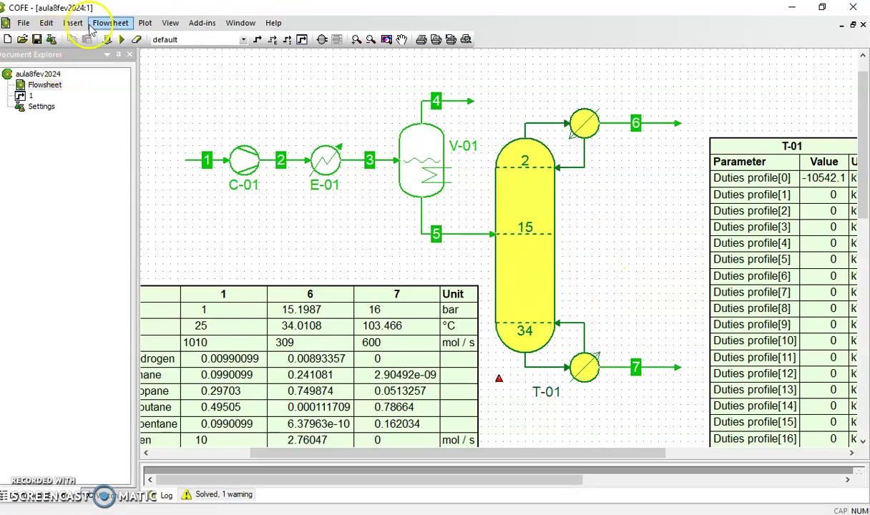
Step: Start a parametric study on the flowsheet and add the Feed1 stage of T-01 as its input parameter
{"action": "left_click", "coordinate": [111, 23]}
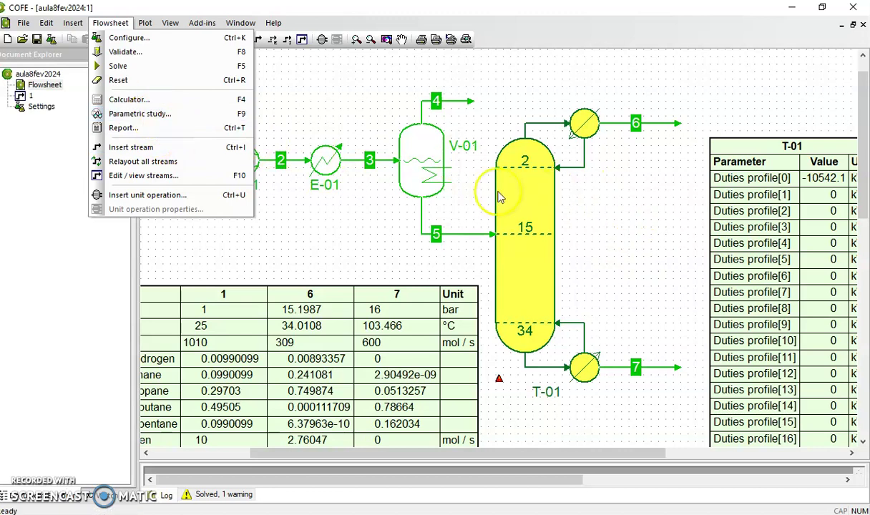
{"action": "left_click", "coordinate": [150, 115]}
{"action": "left_click", "coordinate": [290, 352]}
{"action": "left_click", "coordinate": [312, 185]}
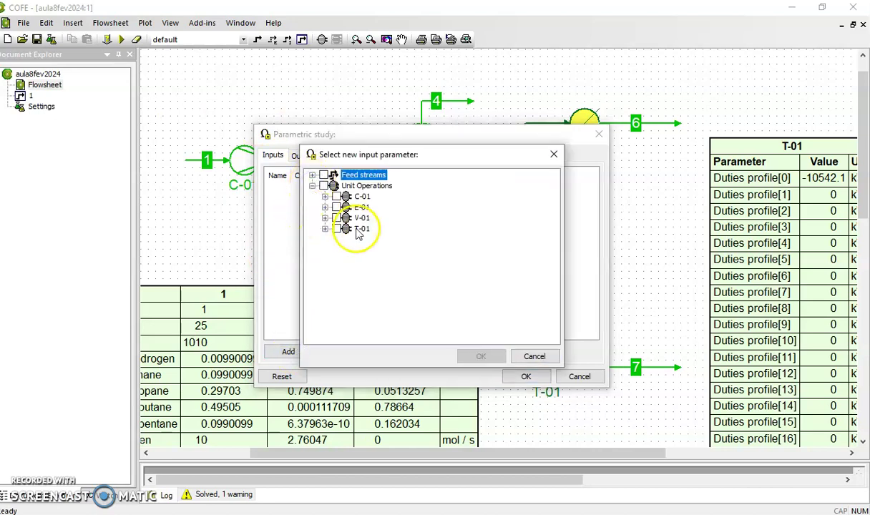
{"action": "left_click", "coordinate": [325, 228]}
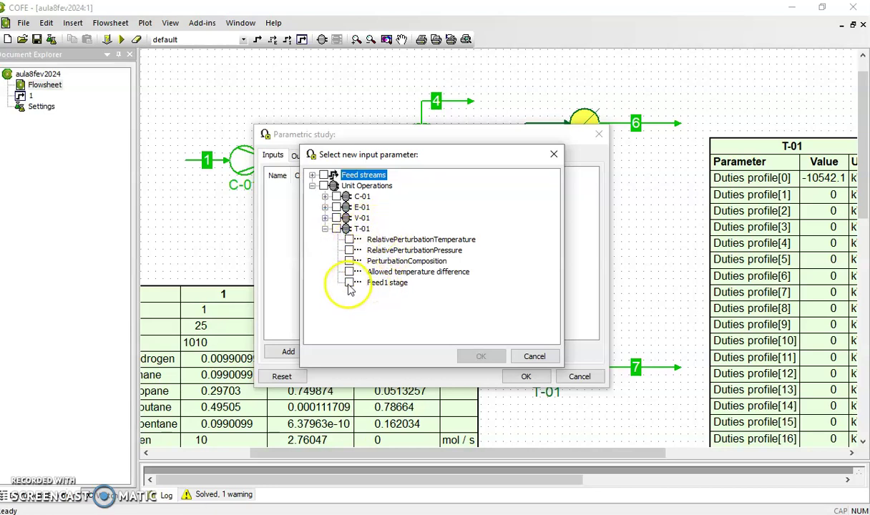
{"action": "left_click", "coordinate": [349, 282]}
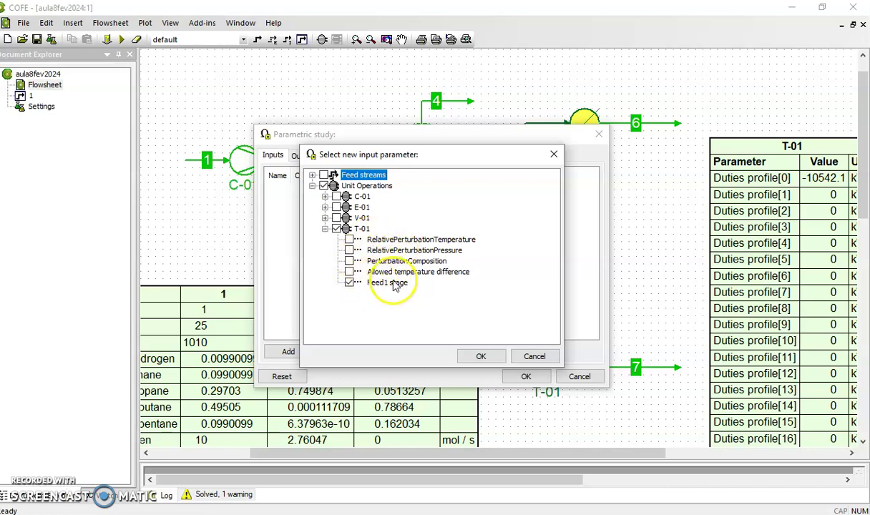
{"action": "left_click", "coordinate": [481, 357]}
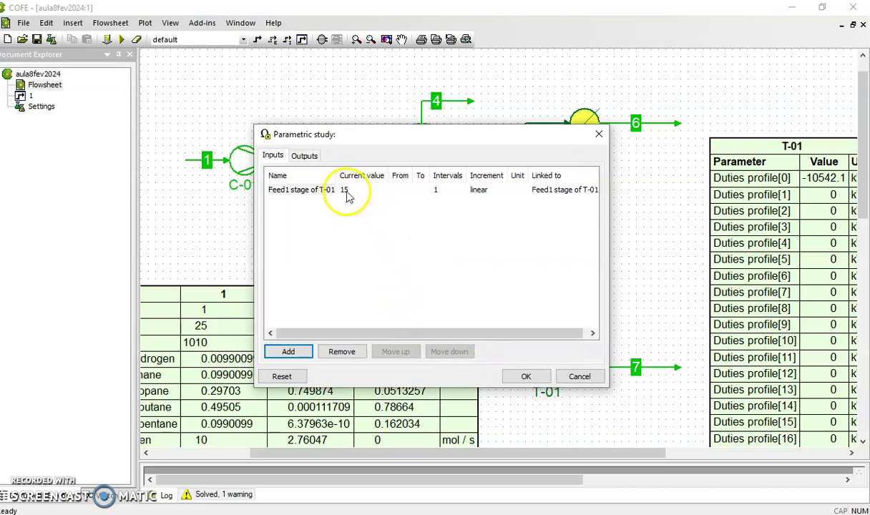
Step: Vary the Feed1 stage from 10 to 20 in 10 intervals
{"action": "left_click", "coordinate": [400, 190]}
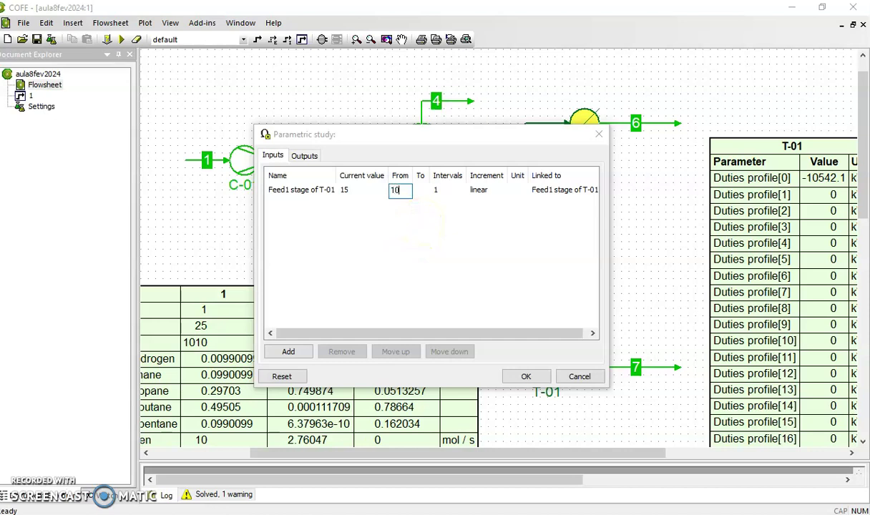
{"action": "left_click", "coordinate": [422, 190]}
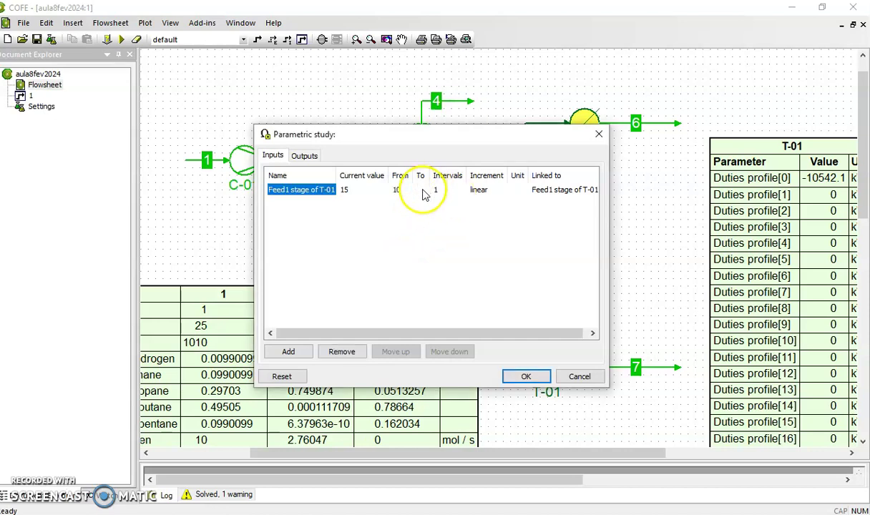
{"action": "type", "text": "20"}
{"action": "left_click", "coordinate": [448, 189]}
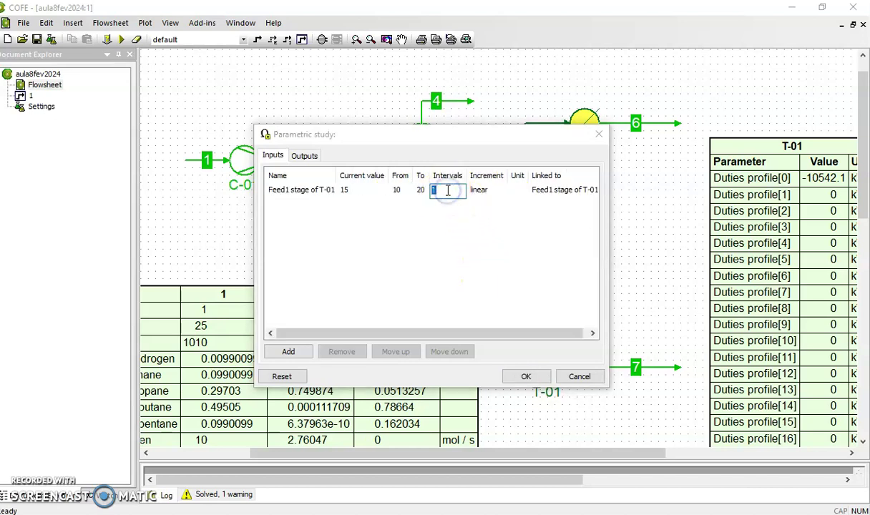
{"action": "type", "text": "10"}
{"action": "left_click", "coordinate": [447, 193]}
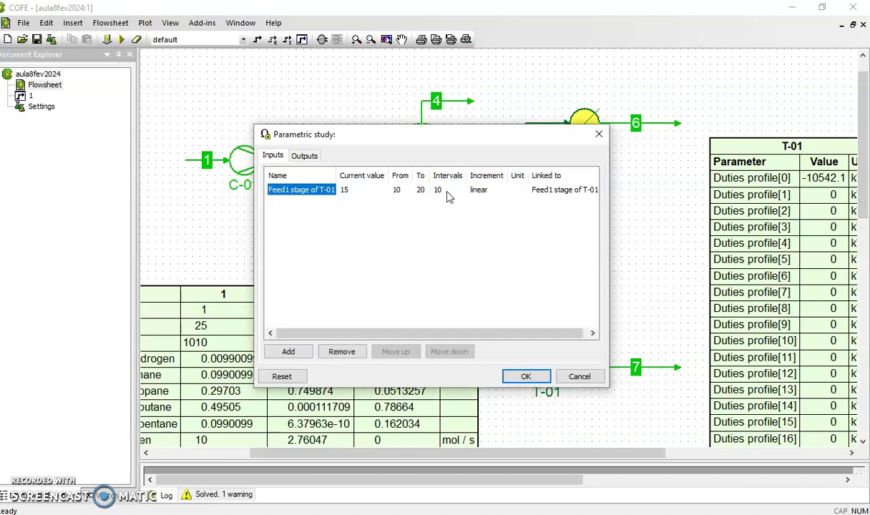
Step: Select the Total Annual Cost of T-01 as an output parameter of the study
{"action": "left_click", "coordinate": [304, 158]}
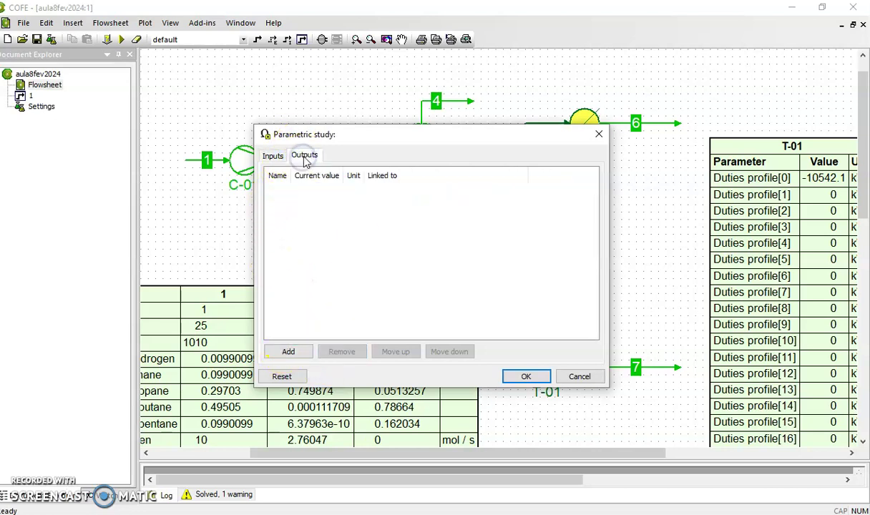
{"action": "left_click", "coordinate": [288, 352]}
{"action": "left_click", "coordinate": [312, 188]}
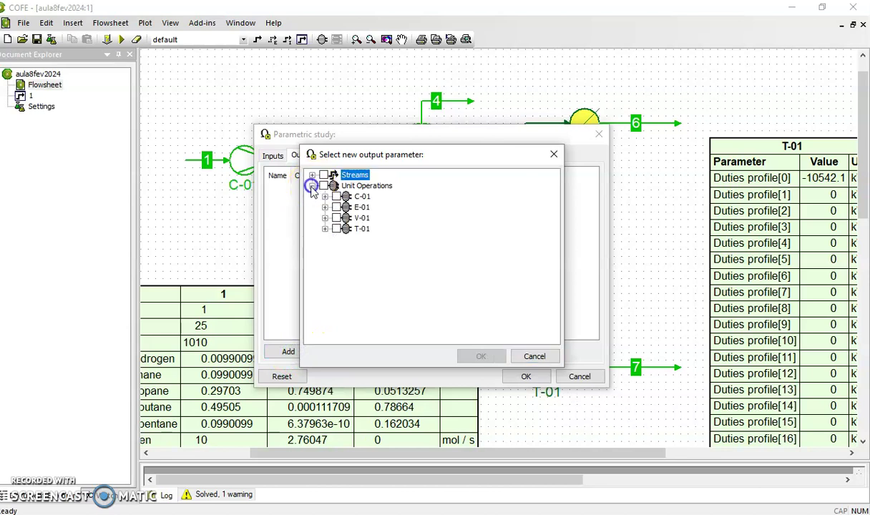
{"action": "left_click", "coordinate": [325, 229]}
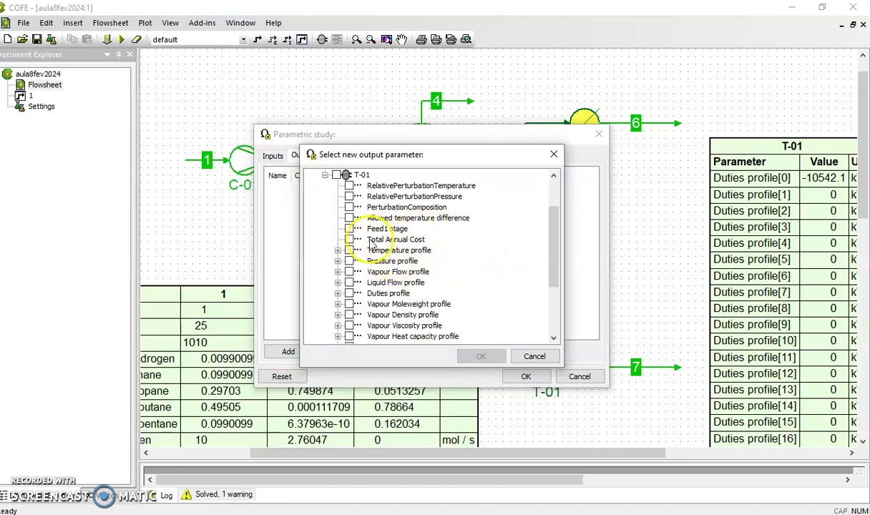
{"action": "left_click", "coordinate": [349, 240]}
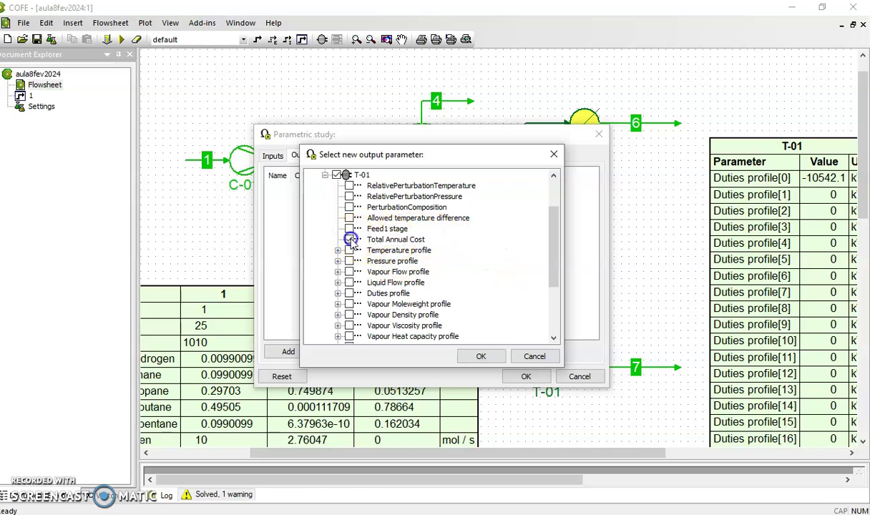